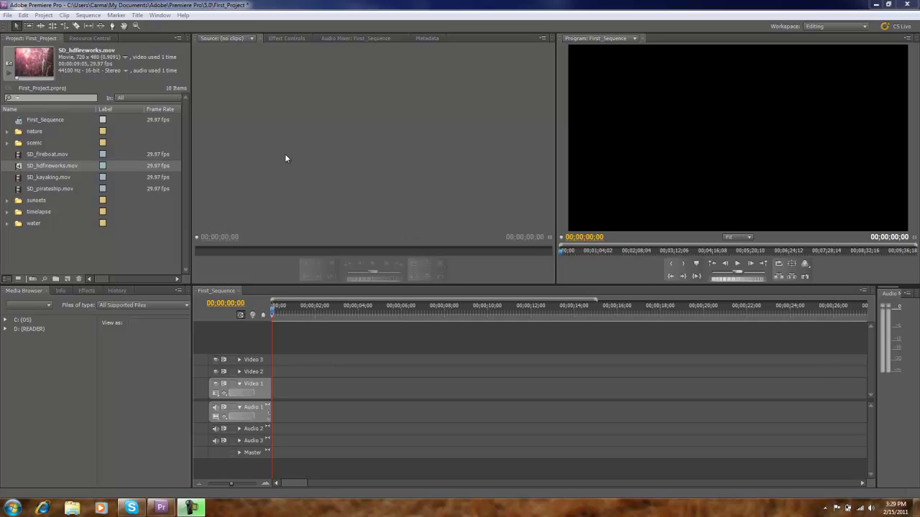
Open SD_fireboat.mov in the Source Monitor, close it, then drag it back in from the Project panel
{"action": "left_click", "coordinate": [18, 156]}
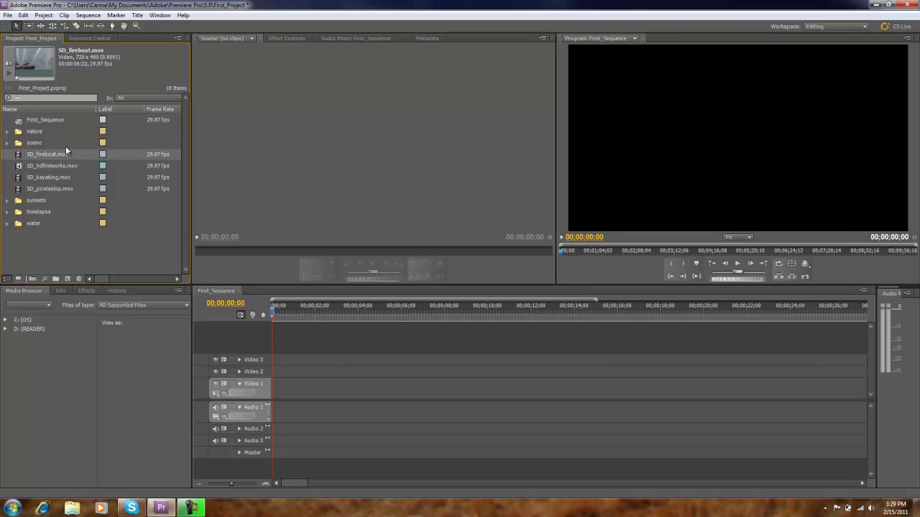
{"action": "double_click", "coordinate": [19, 155]}
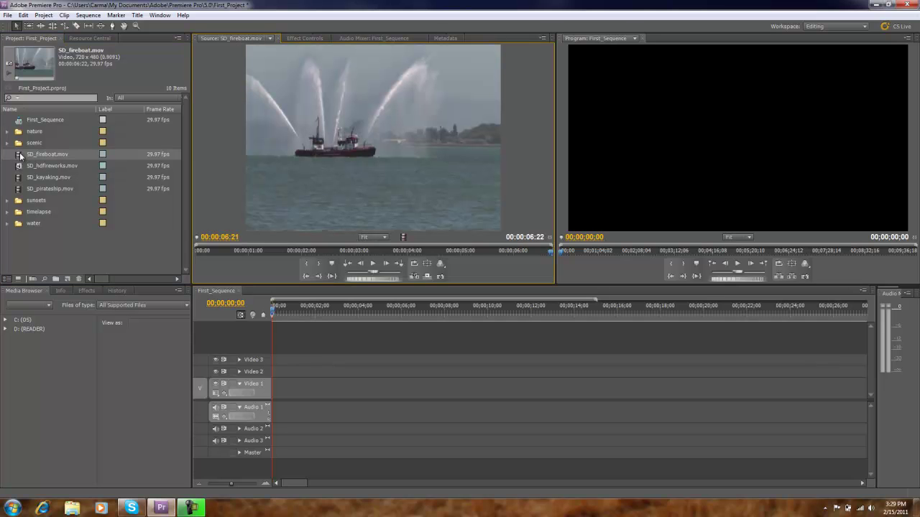
{"action": "left_click", "coordinate": [270, 39]}
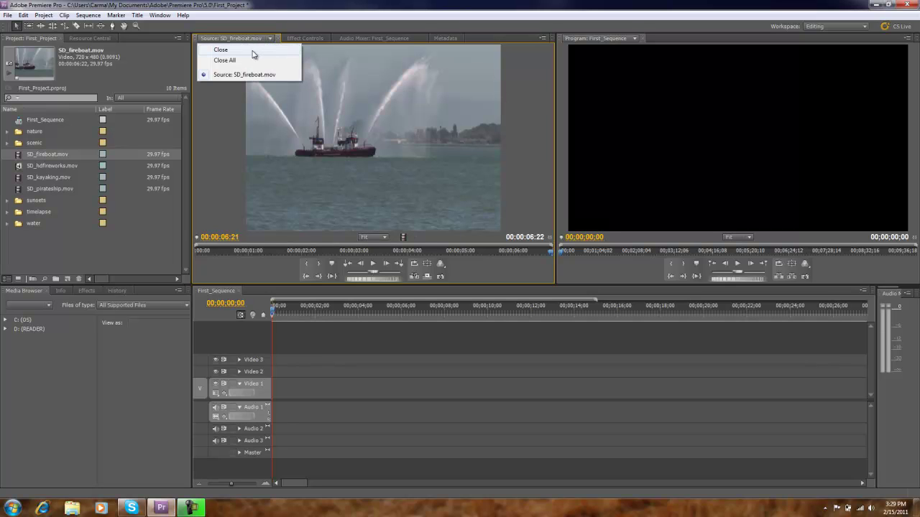
{"action": "left_click", "coordinate": [240, 52]}
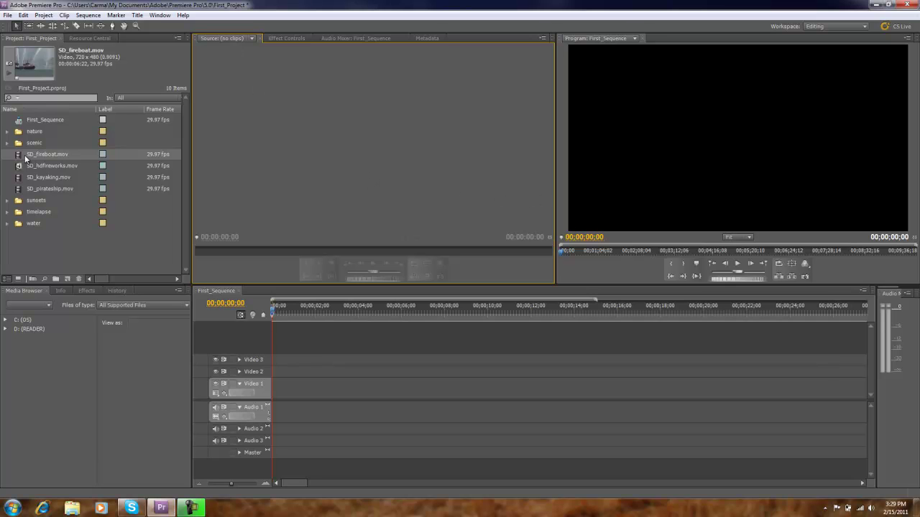
{"action": "left_click_drag", "start_coordinate": [20, 155], "coordinate": [413, 155]}
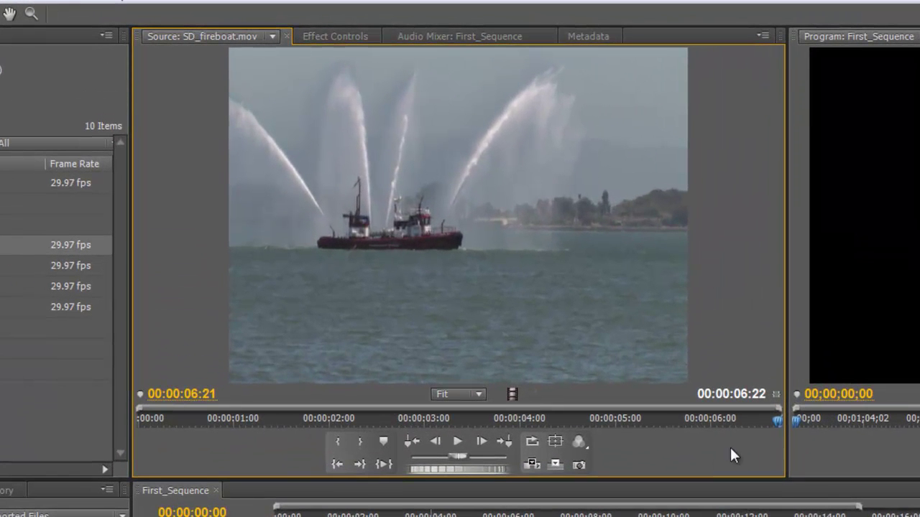
{"action": "left_click_drag", "start_coordinate": [774, 420], "coordinate": [252, 431]}
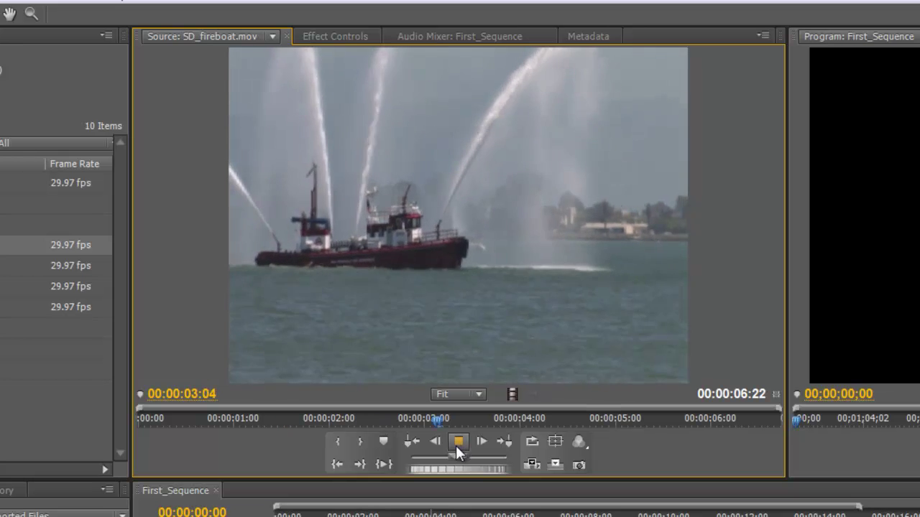
{"action": "left_click", "coordinate": [457, 443]}
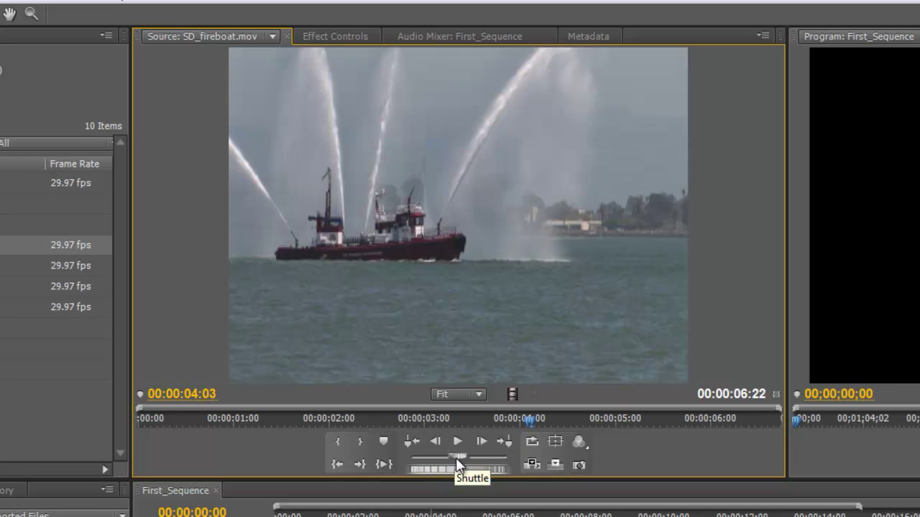
{"action": "mouse_move", "coordinate": [457, 458]}
{"action": "left_mouse_down"}
{"action": "mouse_move", "coordinate": [446, 461]}
{"action": "mouse_move", "coordinate": [468, 457]}
{"action": "mouse_move", "coordinate": [454, 465]}
{"action": "mouse_move", "coordinate": [415, 460]}
{"action": "mouse_move", "coordinate": [518, 458]}
{"action": "mouse_move", "coordinate": [511, 467]}
{"action": "mouse_move", "coordinate": [457, 465]}
{"action": "left_mouse_up"}
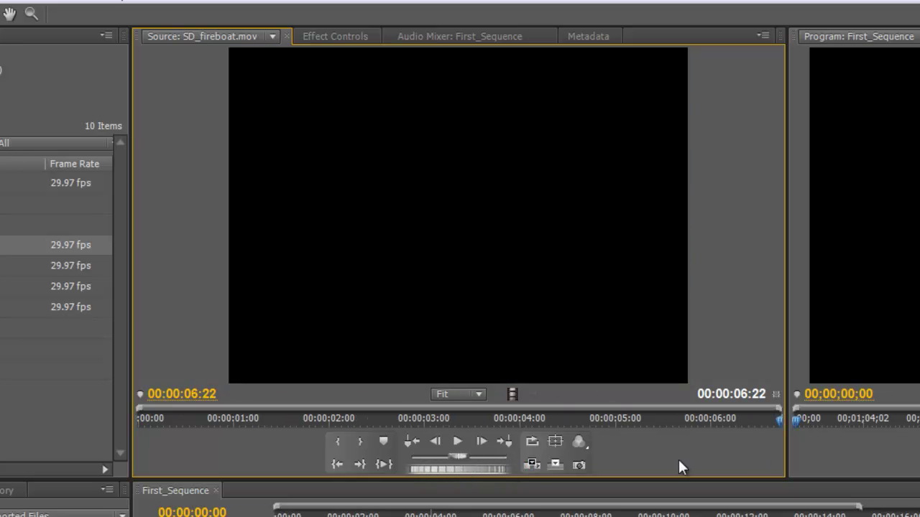
{"action": "left_click_drag", "start_coordinate": [780, 420], "coordinate": [548, 435]}
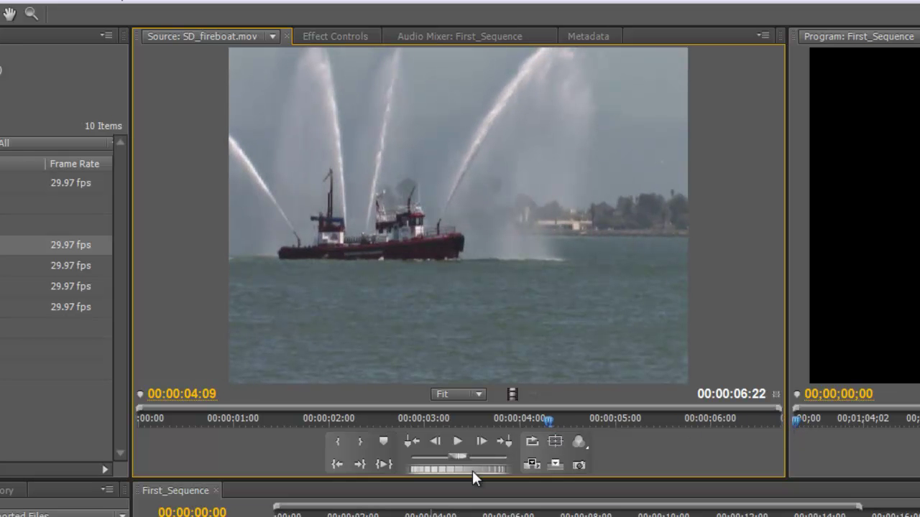
{"action": "left_click_drag", "start_coordinate": [461, 467], "coordinate": [583, 503]}
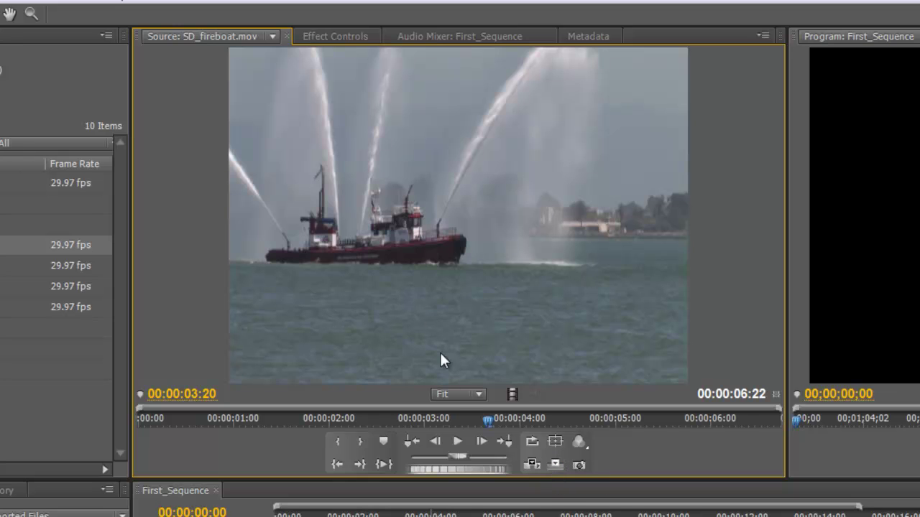
Mark an Out point on the fireboat clip at 00:00:05:12, giving a 00:00:05:13 duration
{"action": "left_click_drag", "start_coordinate": [486, 423], "coordinate": [657, 421]}
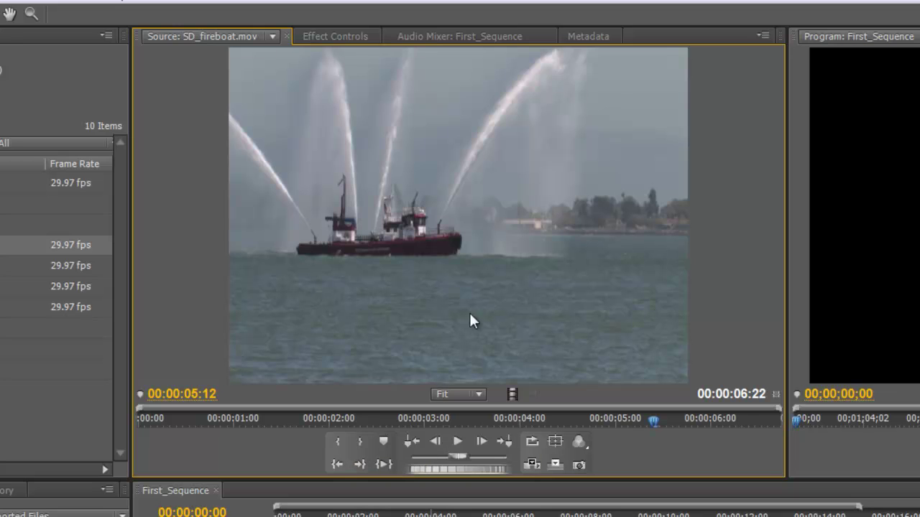
{"action": "left_click", "coordinate": [361, 443]}
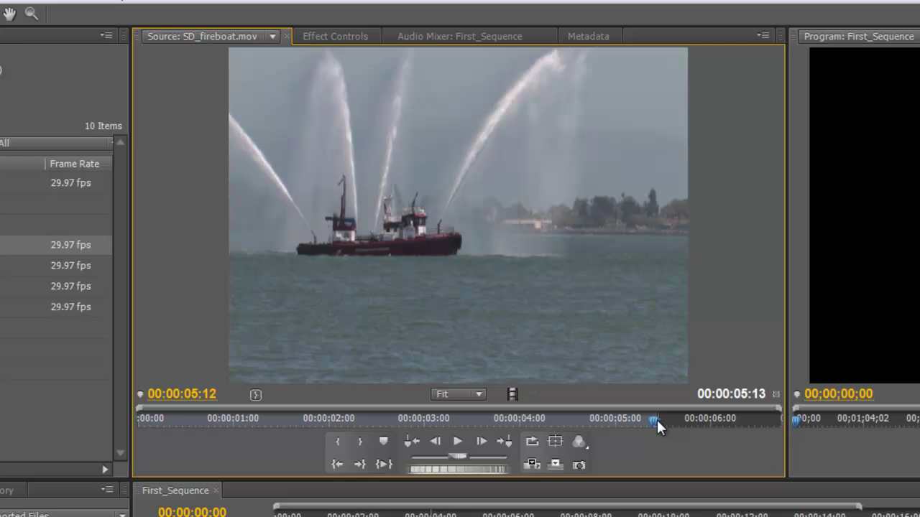
Reposition the fireboat Out point for a 00:00:05:08 marked duration and play back to check
{"action": "left_click_drag", "start_coordinate": [659, 419], "coordinate": [648, 425]}
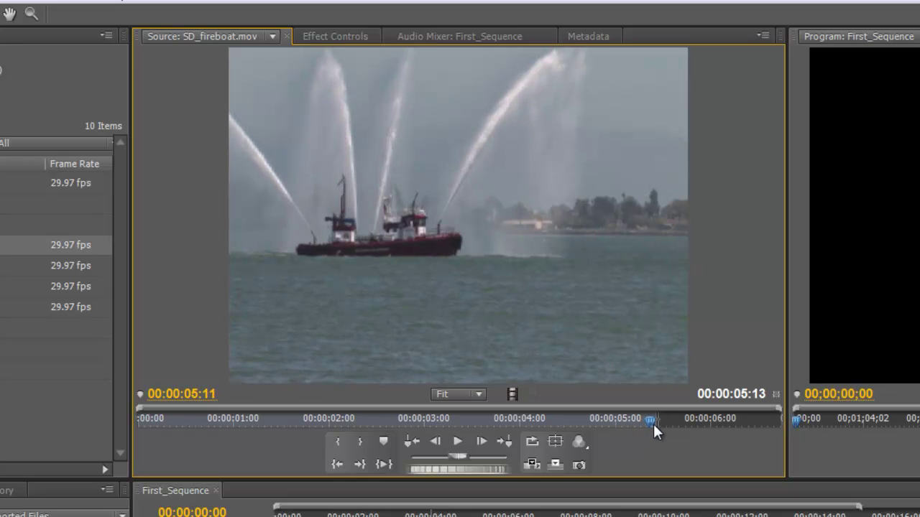
{"action": "left_click_drag", "start_coordinate": [653, 424], "coordinate": [649, 424]}
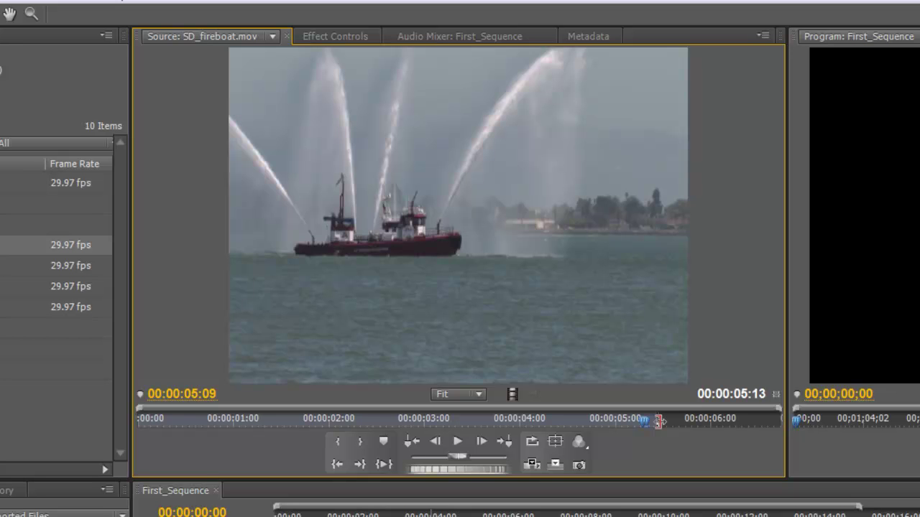
{"action": "mouse_move", "coordinate": [651, 421]}
{"action": "left_mouse_down"}
{"action": "mouse_move", "coordinate": [687, 421]}
{"action": "mouse_move", "coordinate": [650, 425]}
{"action": "left_mouse_up"}
{"action": "left_click_drag", "start_coordinate": [646, 420], "coordinate": [682, 420]}
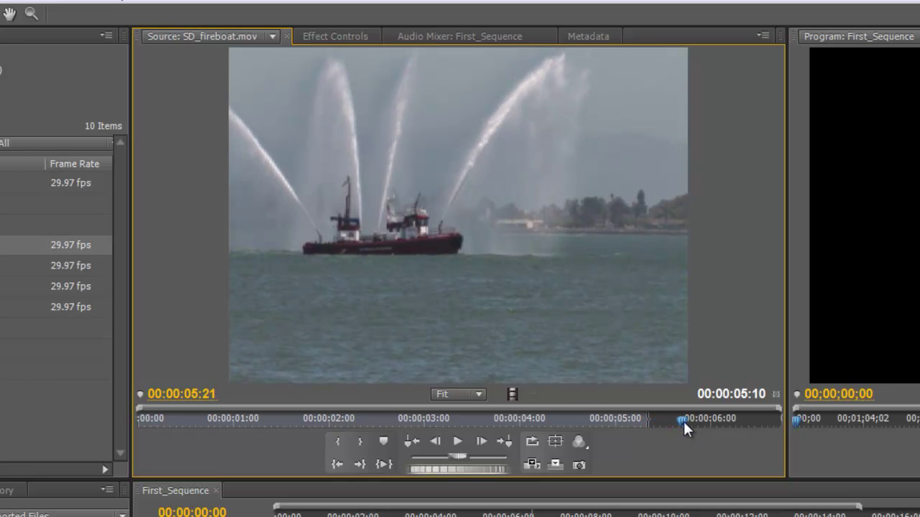
{"action": "left_click", "coordinate": [359, 443]}
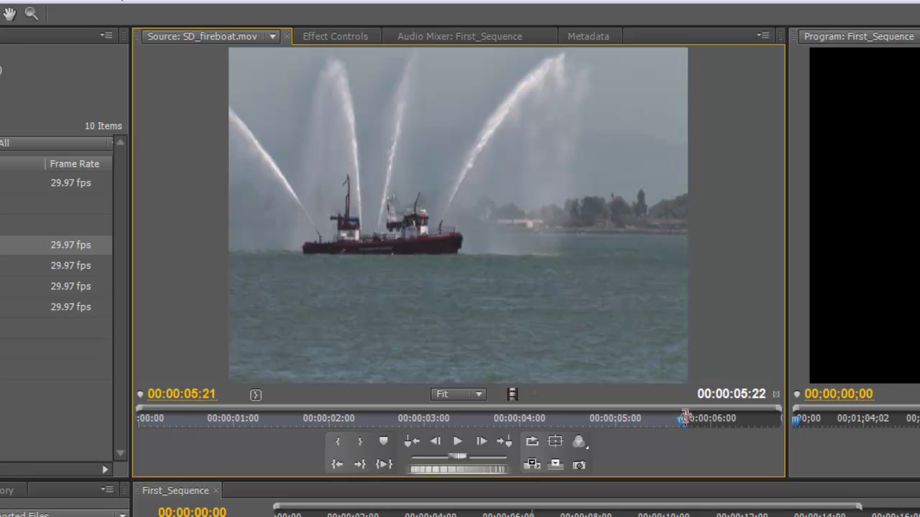
{"action": "left_click_drag", "start_coordinate": [683, 420], "coordinate": [638, 423]}
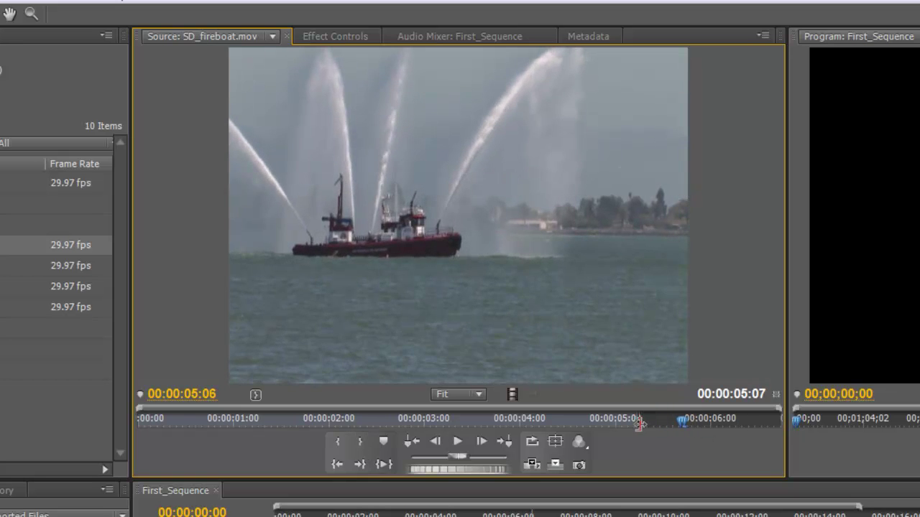
{"action": "key", "text": "space"}
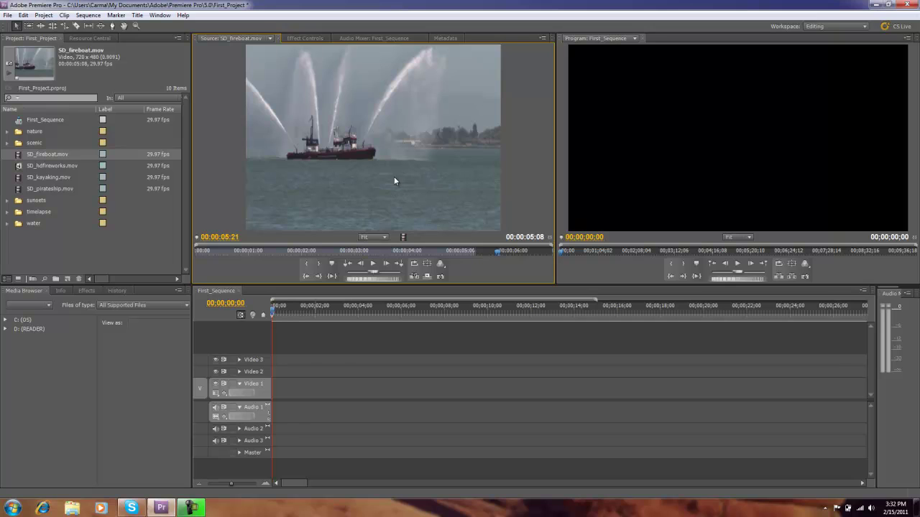
Drop the trimmed fireboat clip at 00:00:00:00 on Video 1 and check the sequence's start and end
{"action": "left_click_drag", "start_coordinate": [394, 181], "coordinate": [277, 403]}
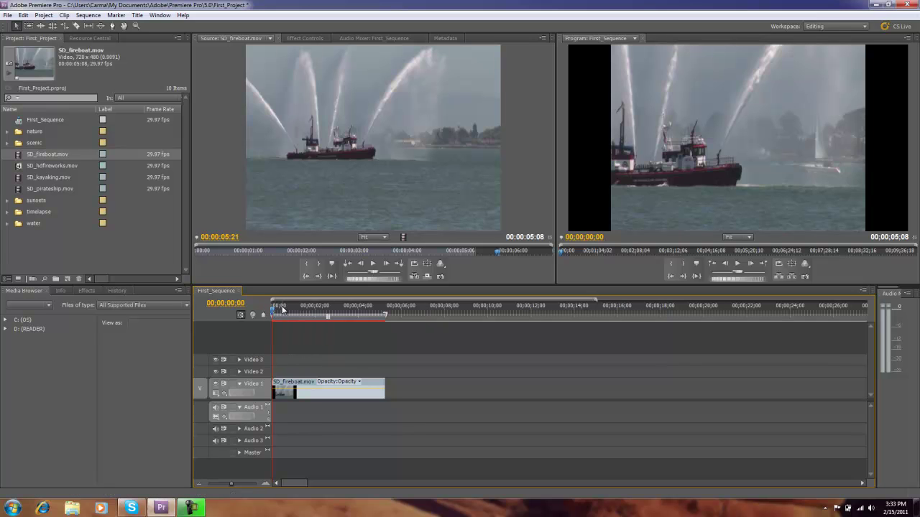
{"action": "key", "text": "End"}
{"action": "key", "text": "Home"}
{"action": "key", "text": "End"}
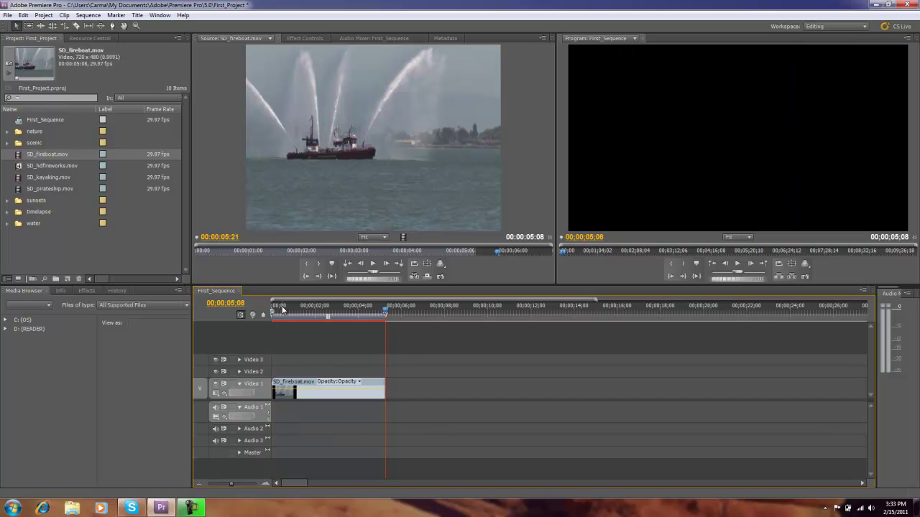
{"action": "key", "text": "Home"}
{"action": "key", "text": "End"}
{"action": "key", "text": "Home"}
{"action": "key", "text": "End"}
{"action": "key", "text": "Home"}
{"action": "key", "text": "End"}
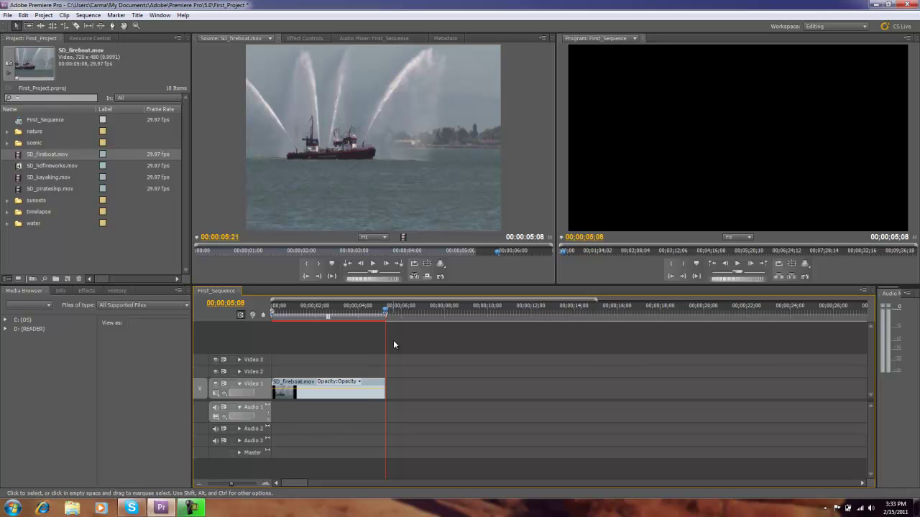
{"action": "left_click", "coordinate": [20, 181]}
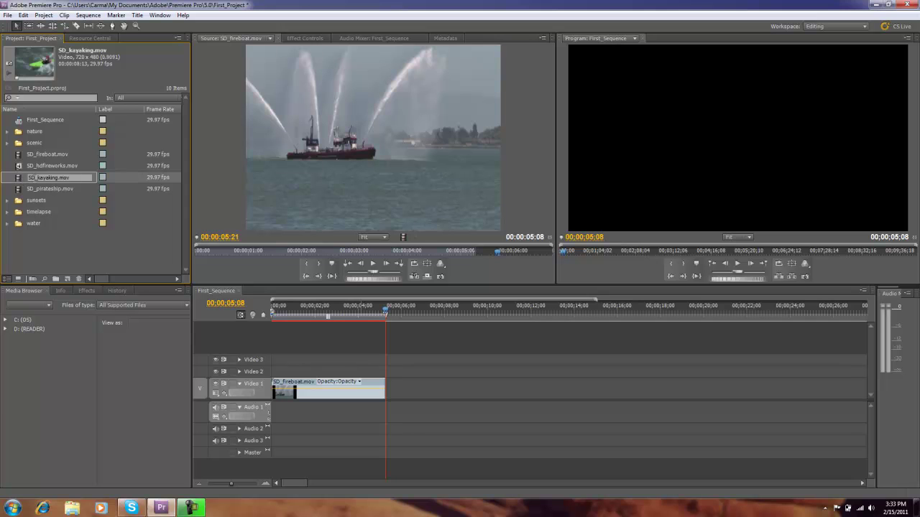
{"action": "double_click", "coordinate": [19, 180]}
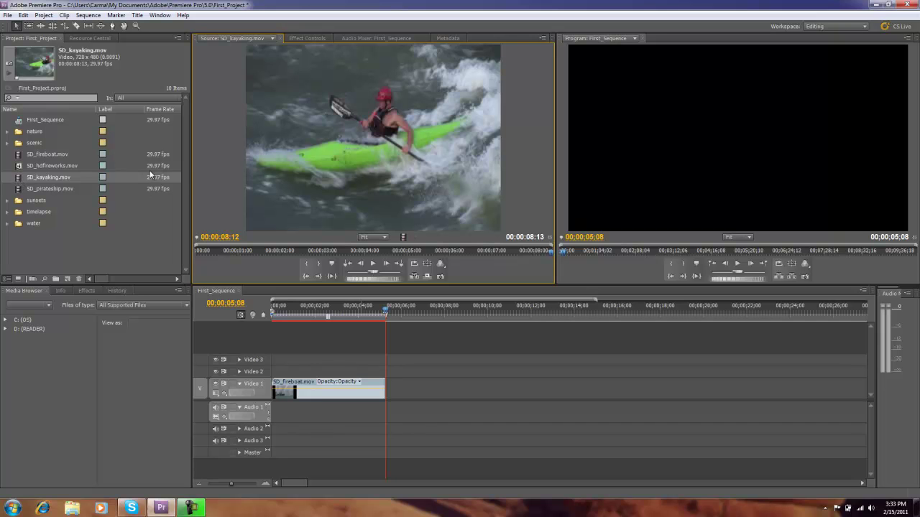
{"action": "left_click", "coordinate": [50, 178]}
{"action": "left_click", "coordinate": [80, 170]}
{"action": "left_click", "coordinate": [19, 178]}
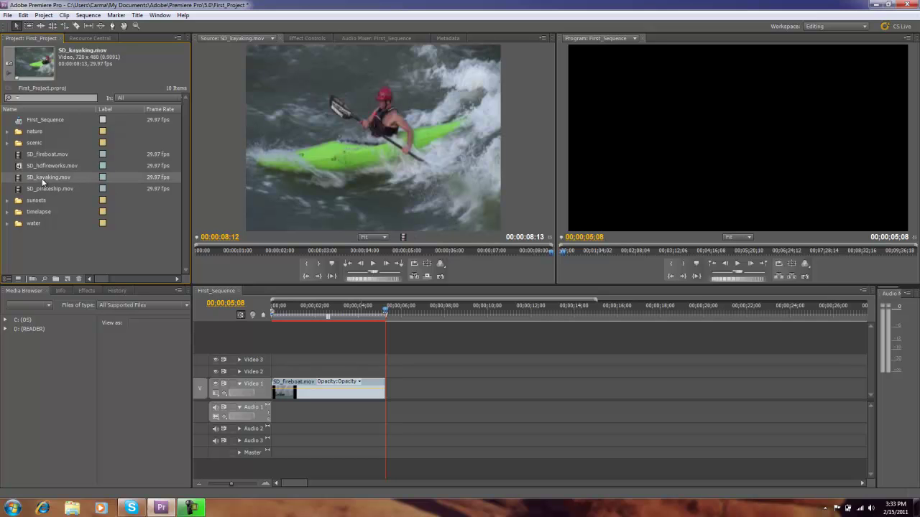
{"action": "left_click", "coordinate": [19, 178]}
{"action": "left_click", "coordinate": [469, 172]}
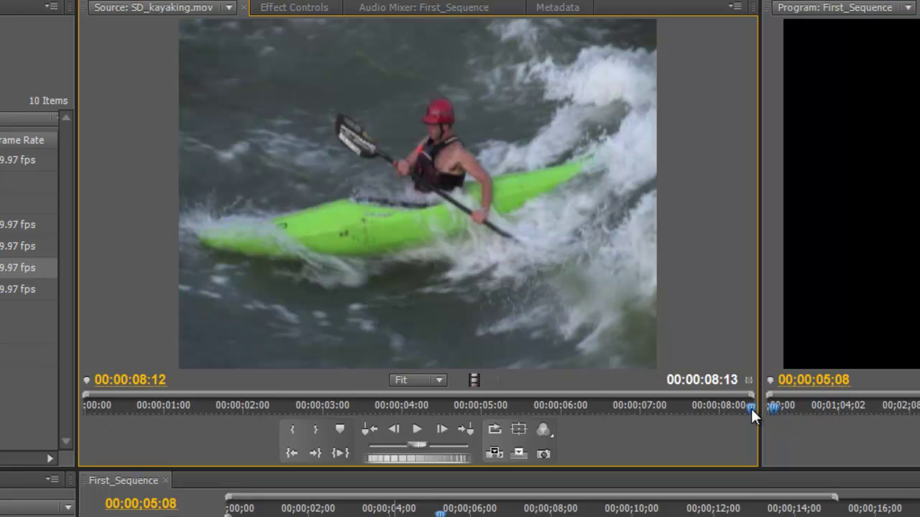
Set the kayaking clip's In point at 00:00:01:14 and Out point at 00:00:06:24
{"action": "left_click_drag", "start_coordinate": [750, 408], "coordinate": [200, 420]}
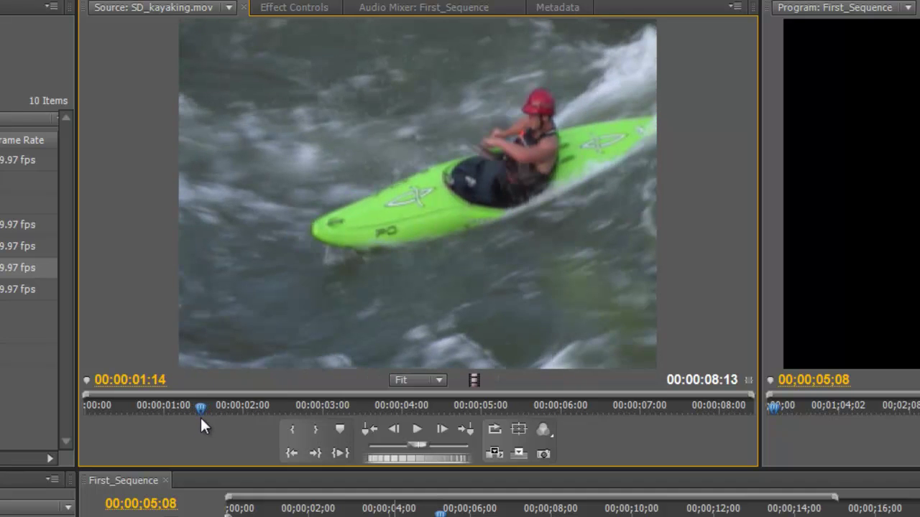
{"action": "left_click", "coordinate": [296, 430]}
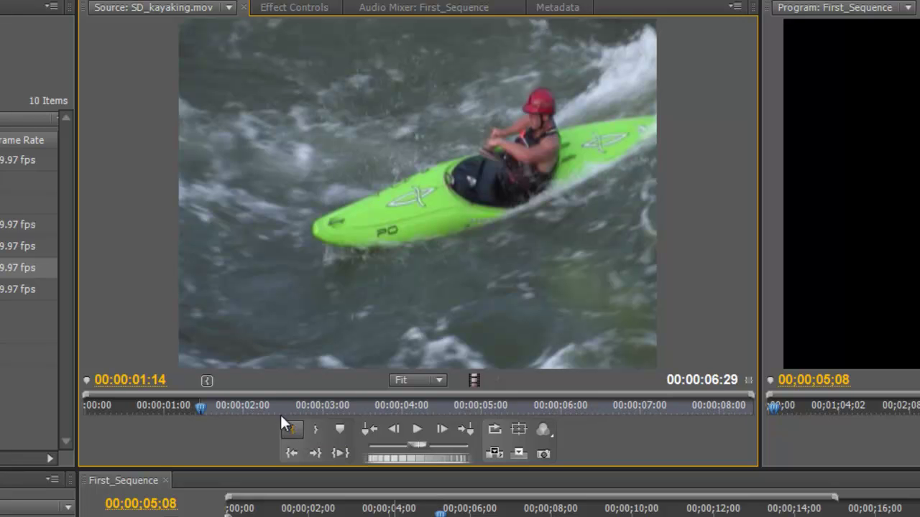
{"action": "left_click_drag", "start_coordinate": [199, 405], "coordinate": [388, 407]}
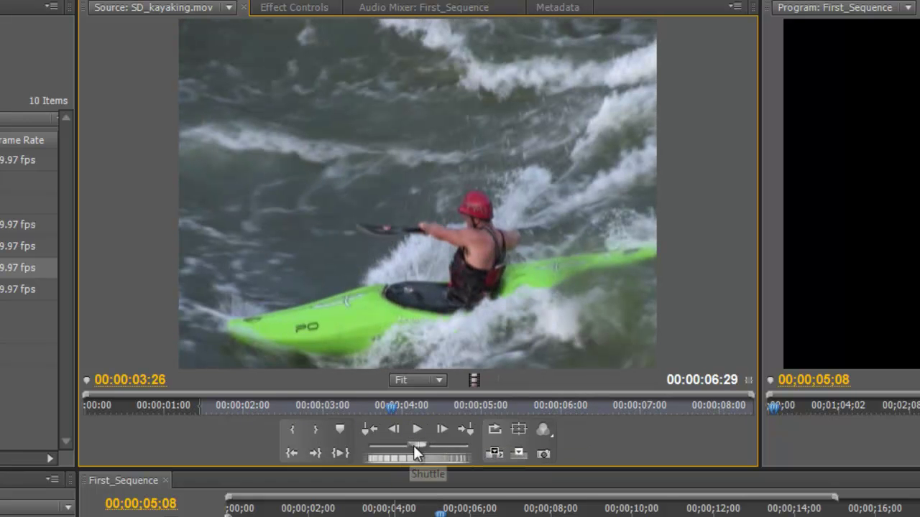
{"action": "left_click_drag", "start_coordinate": [389, 405], "coordinate": [622, 424]}
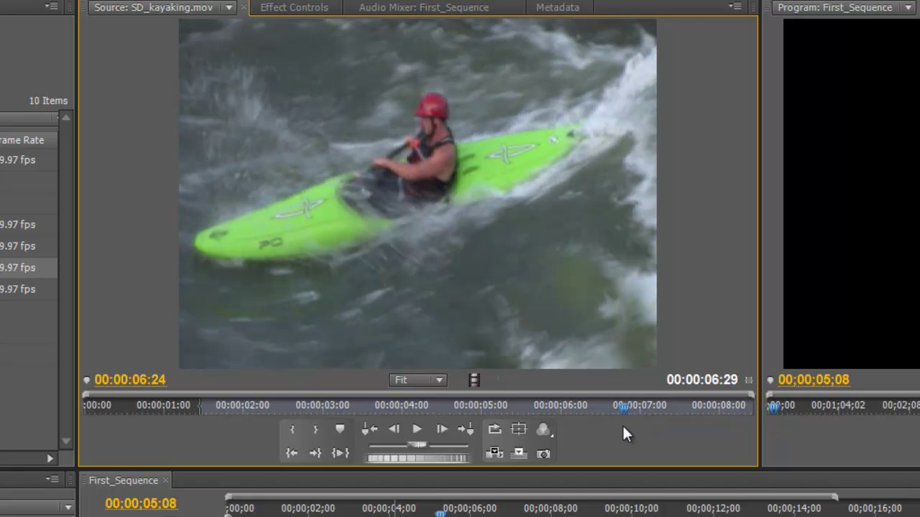
{"action": "left_click", "coordinate": [316, 428]}
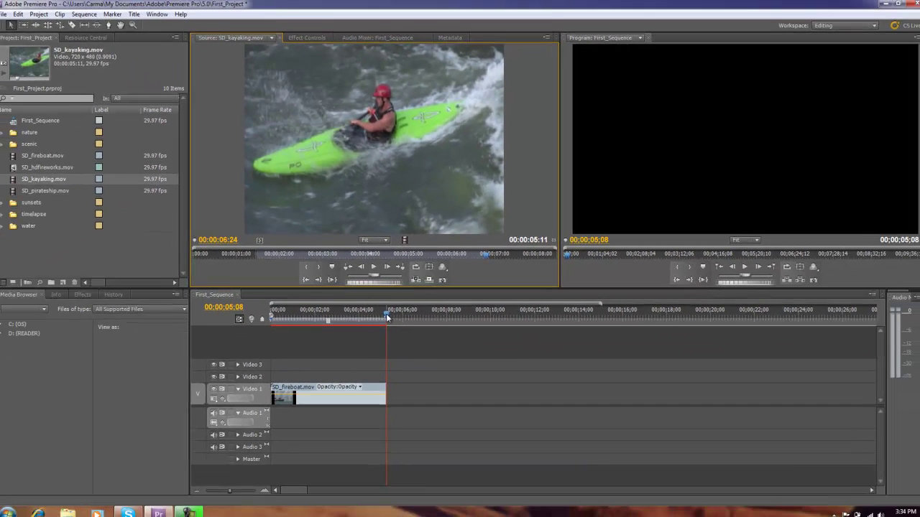
Get ready to insert the marked 00:00:05:11 kayaking portion from the Source Monitor onto Video 1
{"action": "mouse_move", "coordinate": [386, 317]}
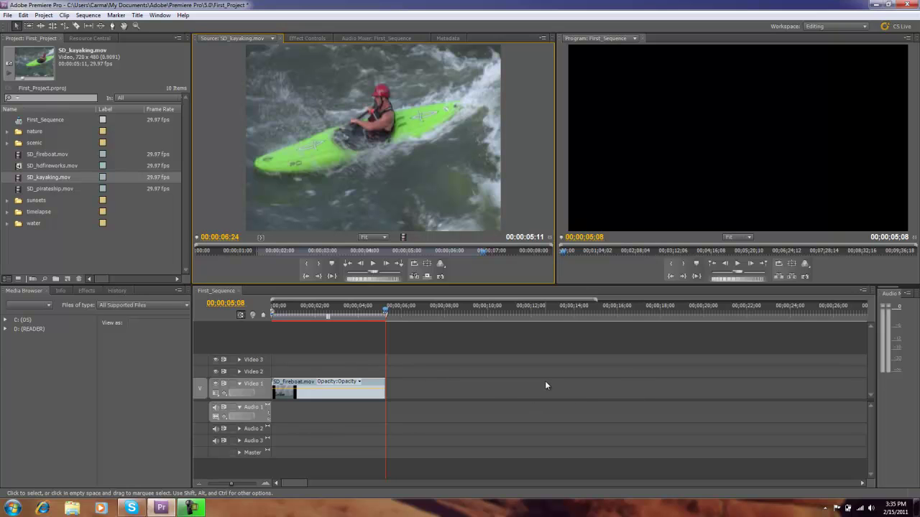
{"action": "left_click", "coordinate": [414, 277]}
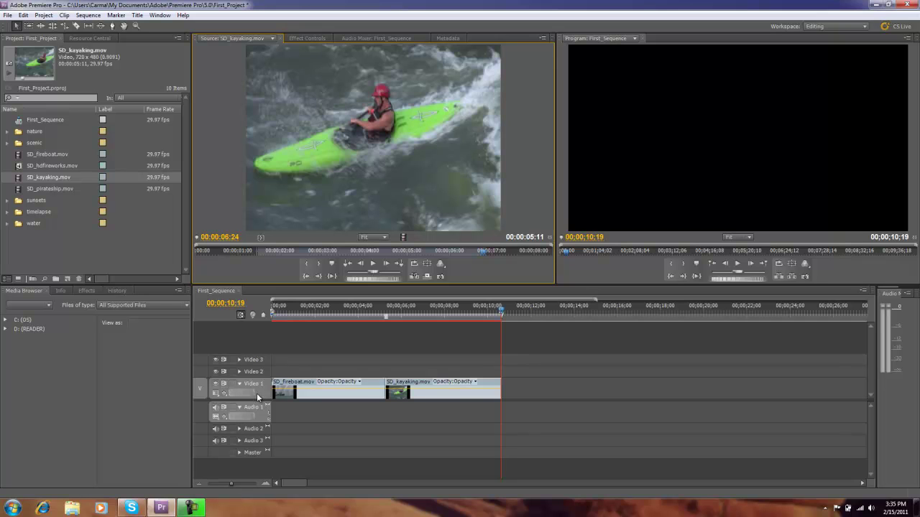
{"action": "left_click", "coordinate": [242, 373]}
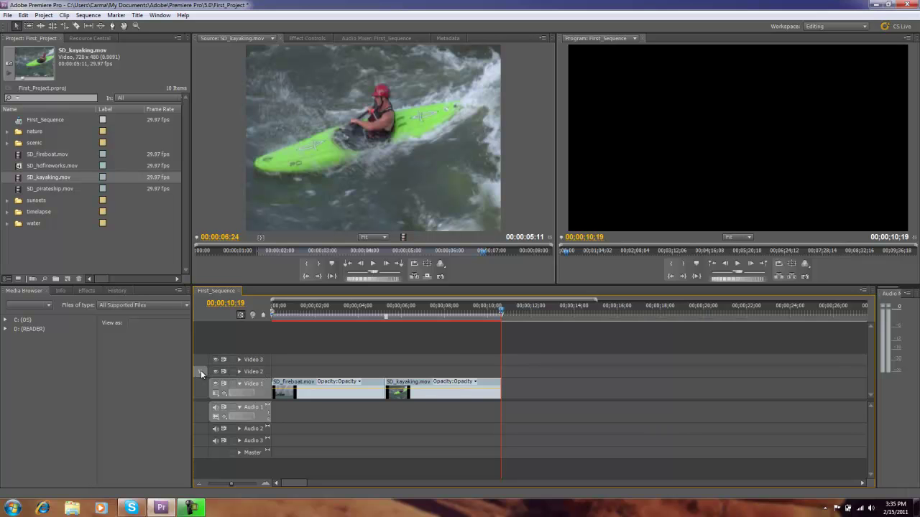
{"action": "left_click_drag", "start_coordinate": [201, 370], "coordinate": [203, 388]}
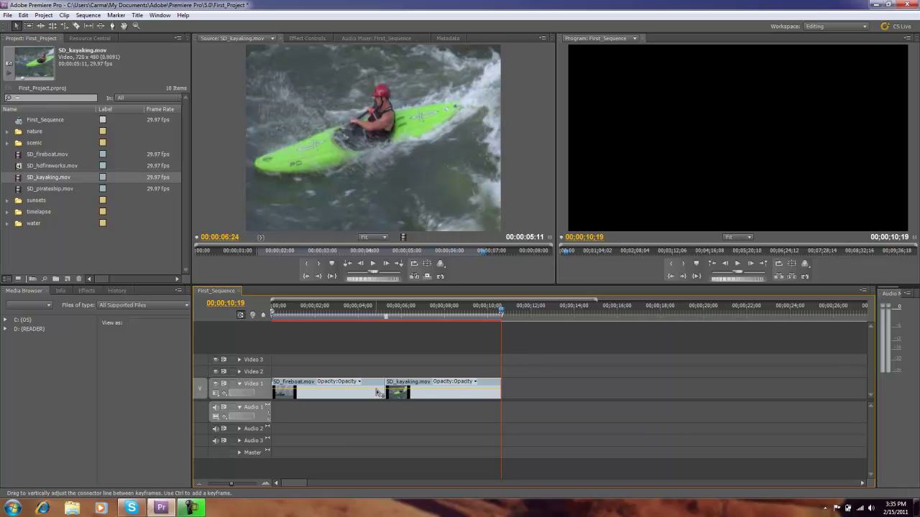
{"action": "mouse_move", "coordinate": [379, 392]}
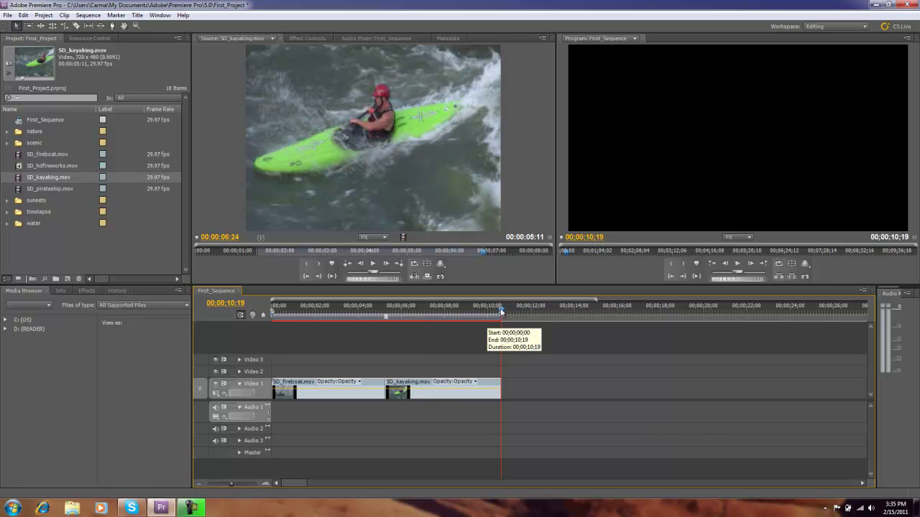
{"action": "mouse_move", "coordinate": [501, 306]}
{"action": "left_mouse_down"}
{"action": "mouse_move", "coordinate": [477, 313]}
{"action": "mouse_move", "coordinate": [493, 314]}
{"action": "left_mouse_up"}
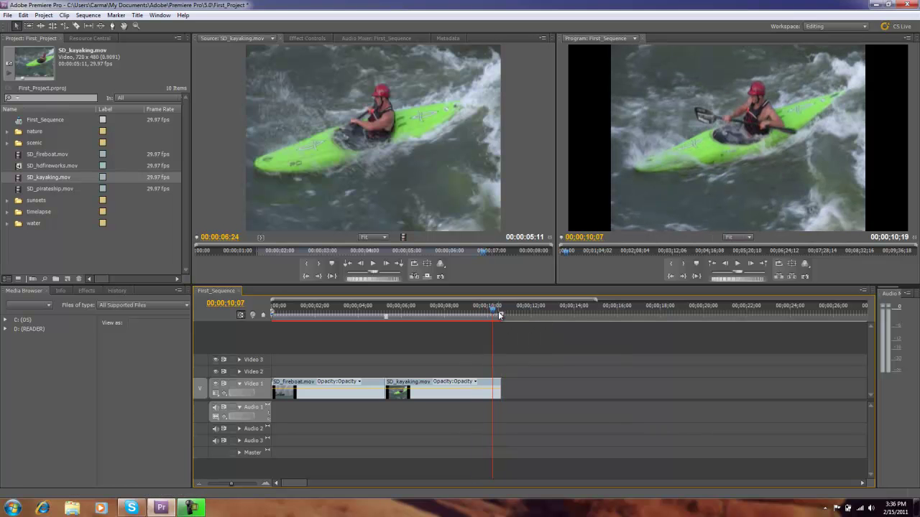
{"action": "left_click", "coordinate": [500, 314]}
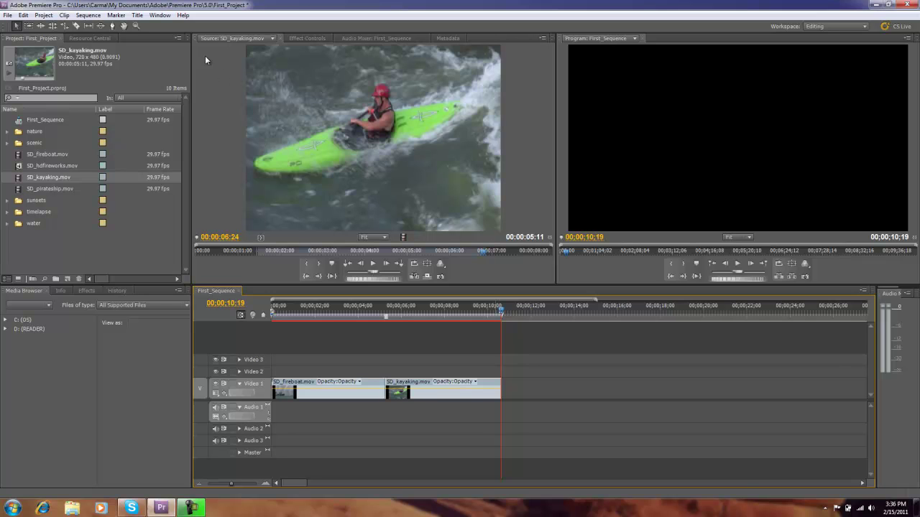
Close all clips in the Source Monitor and load SD_hdfireworks.mov from the Project panel
{"action": "left_click", "coordinate": [273, 38]}
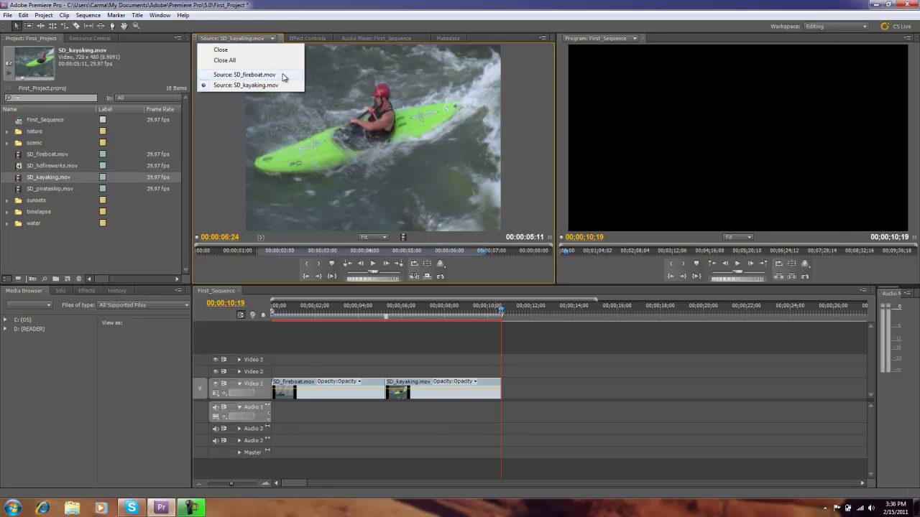
{"action": "left_click", "coordinate": [231, 60]}
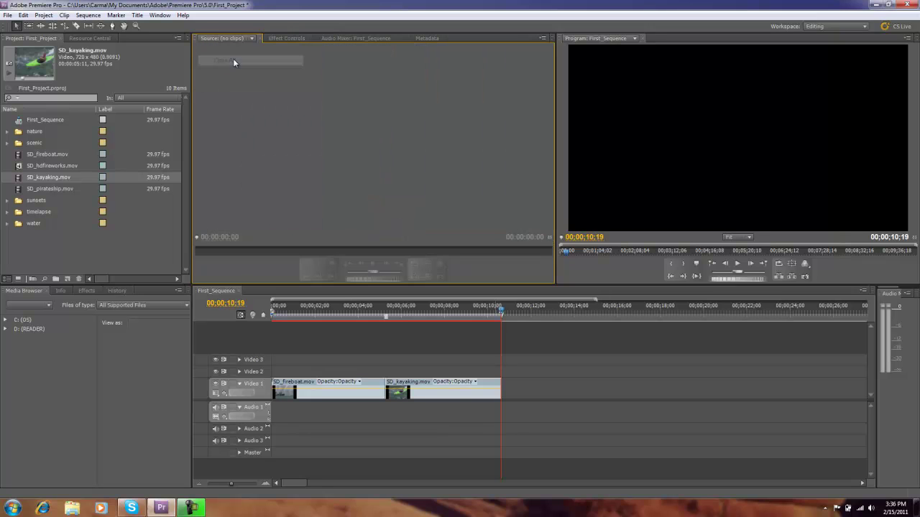
{"action": "double_click", "coordinate": [21, 169]}
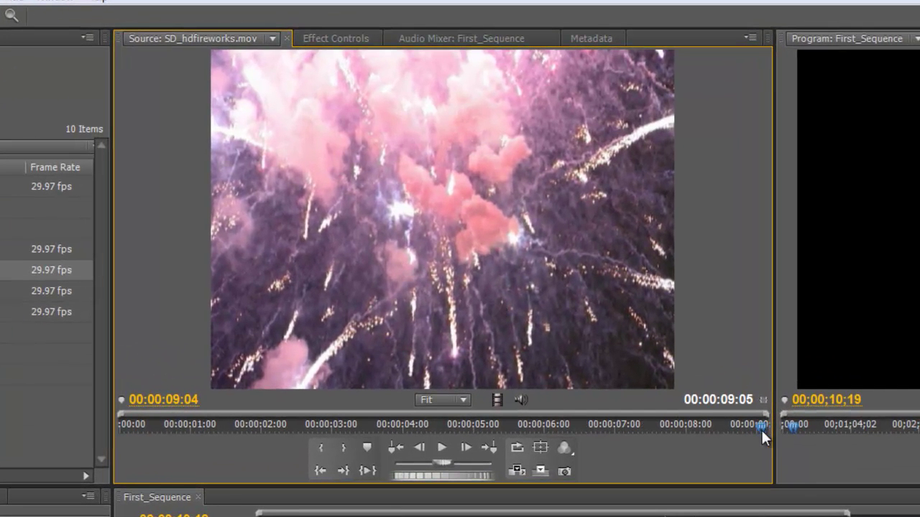
Set the fireworks clip's Out point at 00:00:07:04 for a 00:00:07:05 duration
{"action": "left_click_drag", "start_coordinate": [761, 428], "coordinate": [625, 442]}
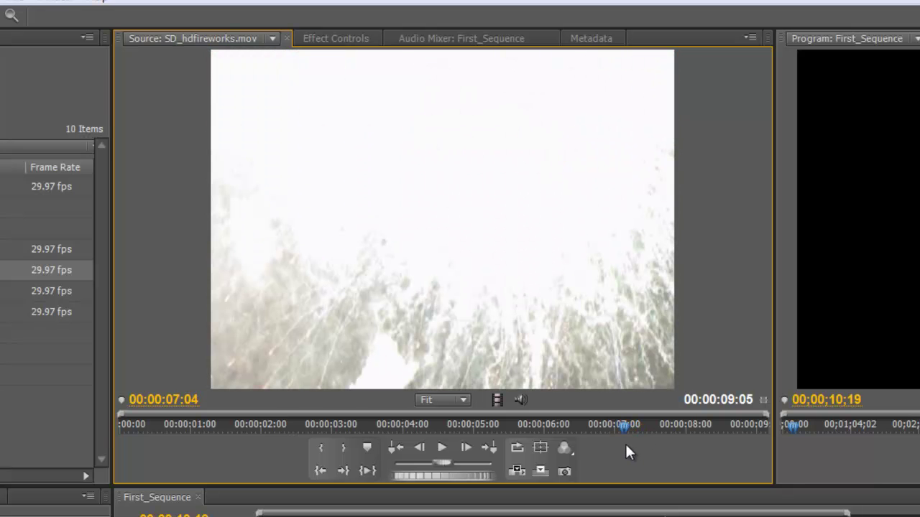
{"action": "left_click", "coordinate": [344, 448]}
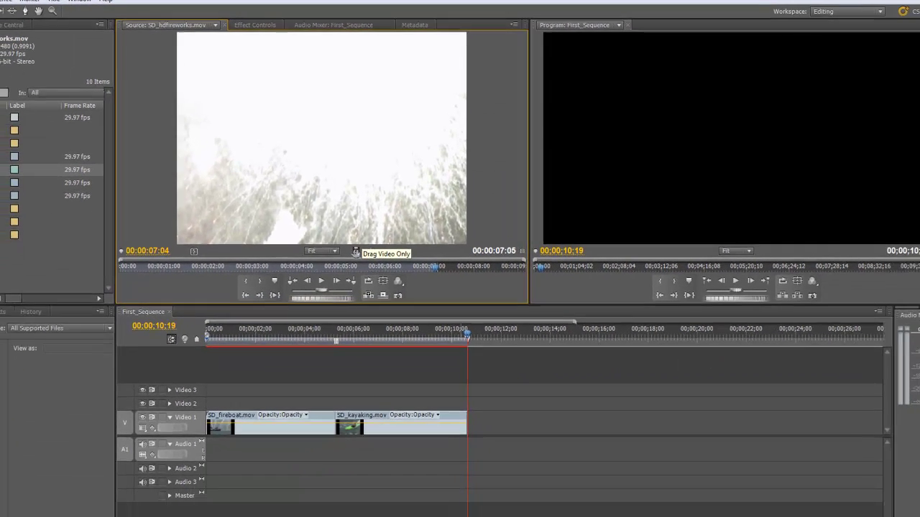
Add the fireworks video only after the kayaking clip on Video 1, then scrub to preview
{"action": "left_click_drag", "start_coordinate": [355, 252], "coordinate": [465, 420]}
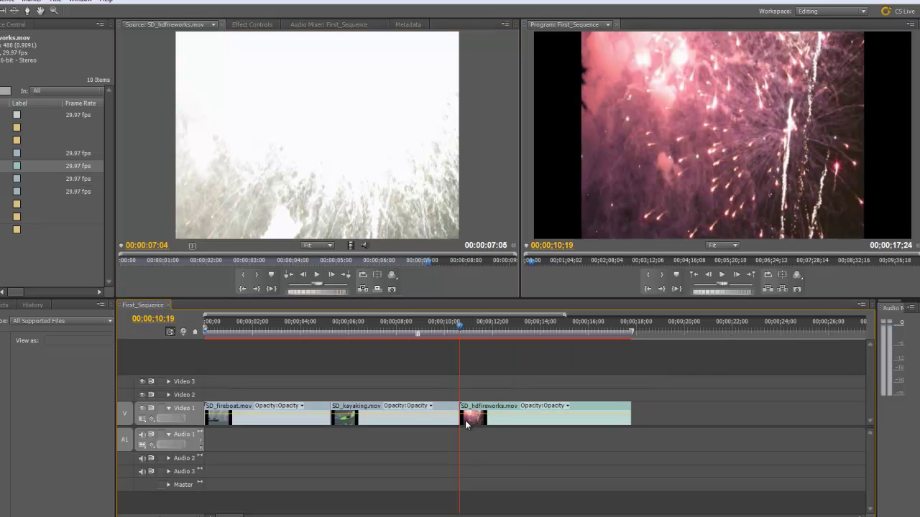
{"action": "left_click_drag", "start_coordinate": [460, 322], "coordinate": [400, 322]}
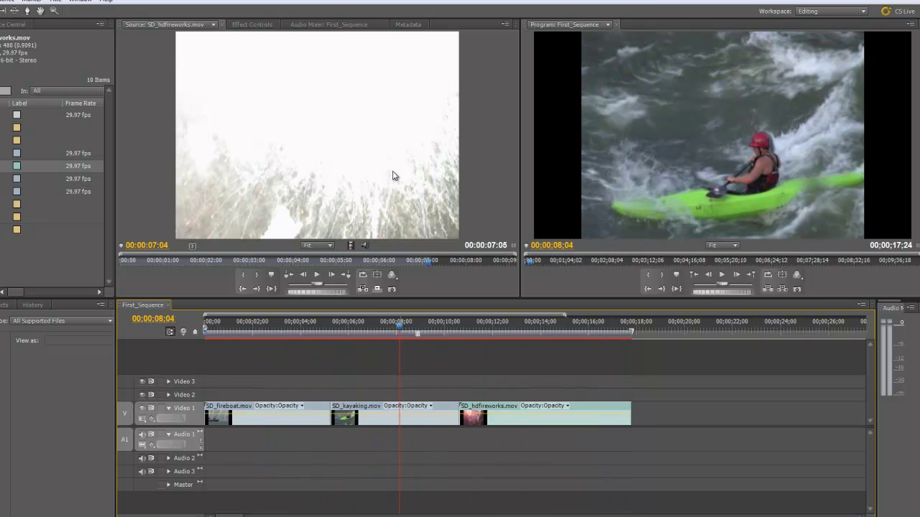